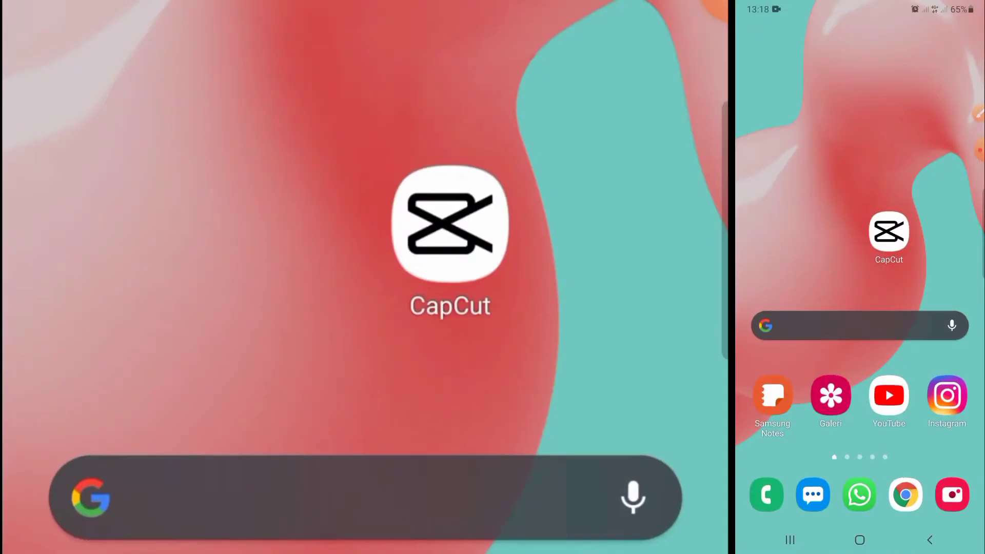
Check CapCut's Play Store page from Recents, then launch CapCut from the home screen
left_click(791, 540)
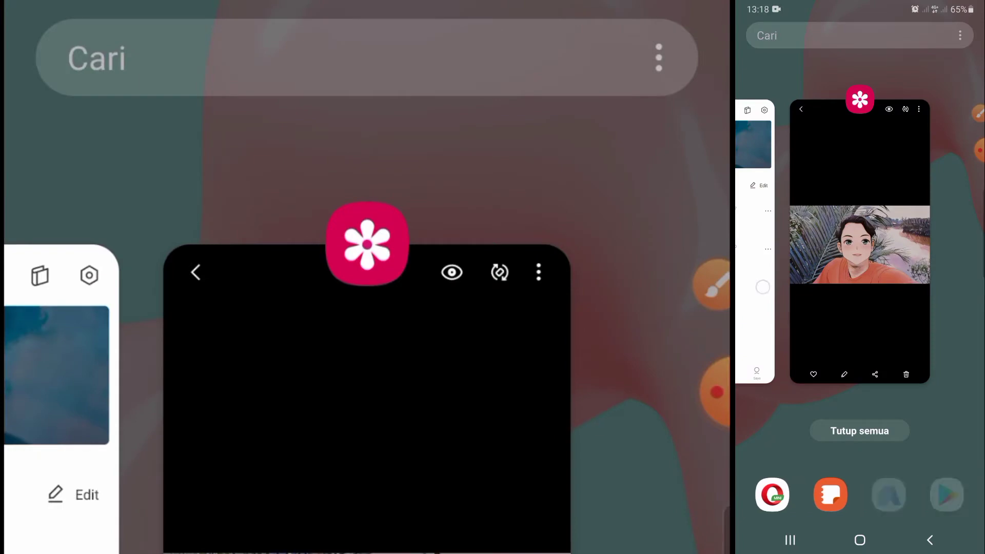
left_click_drag(811, 231, 954, 231)
left_click(861, 241)
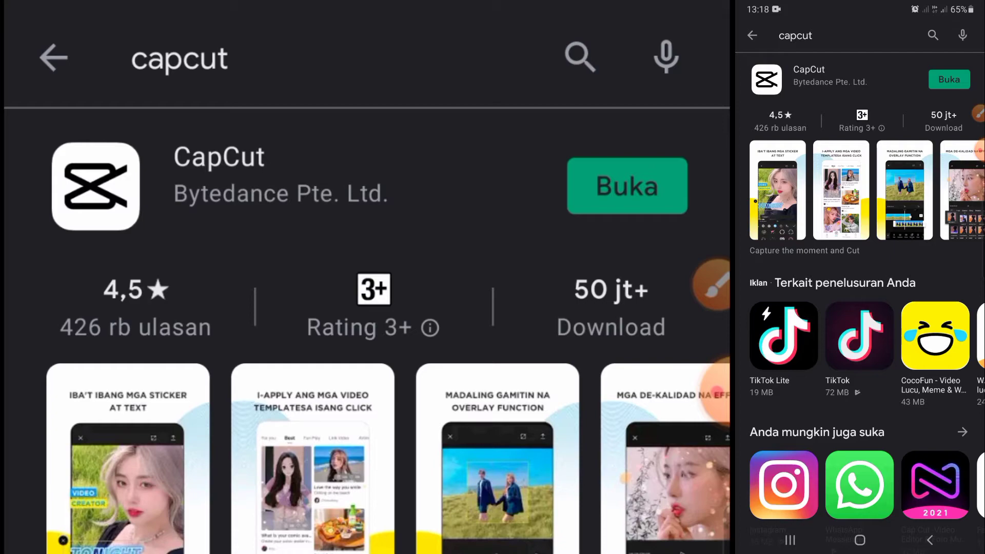
left_click(860, 540)
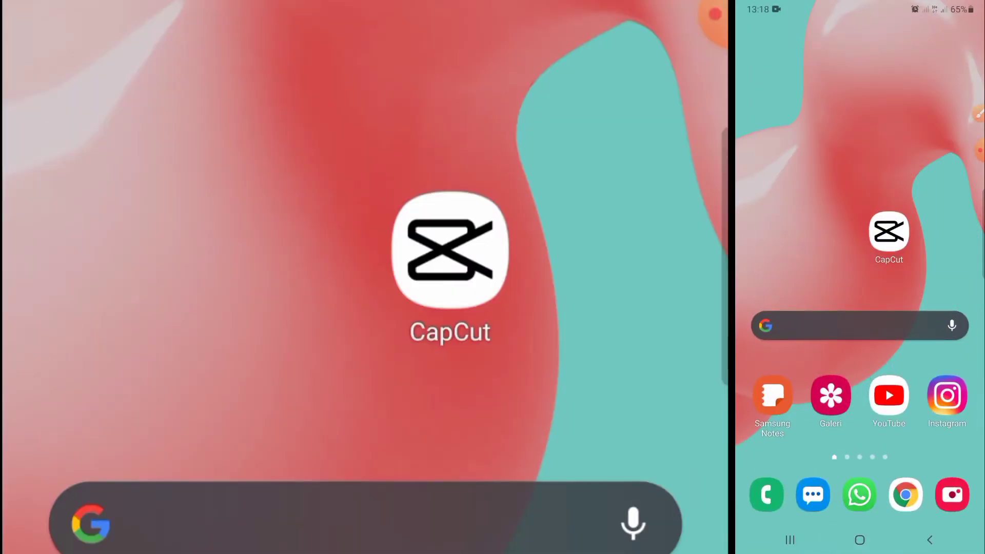
left_click(889, 232)
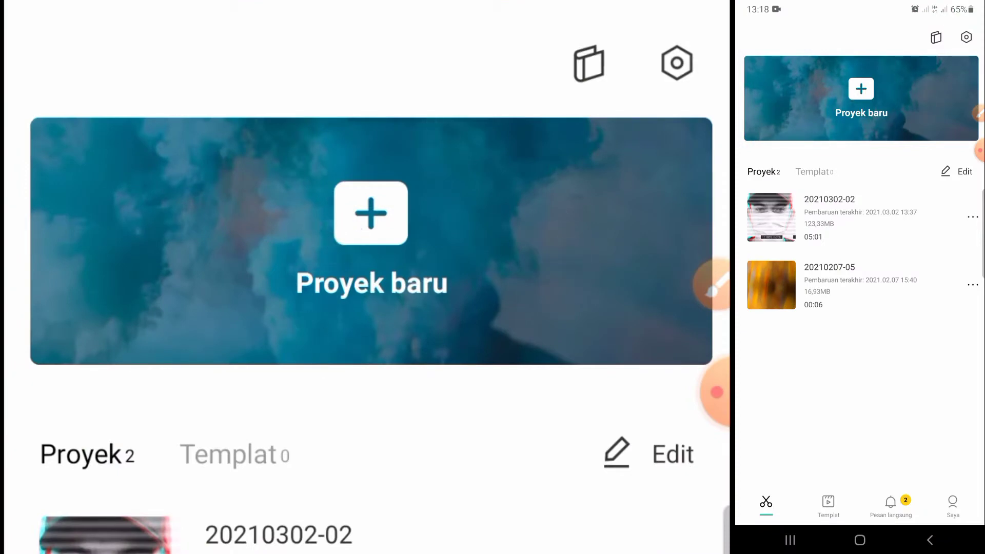
Start a new project and add the riverside selfie from Foto
left_click(385, 228)
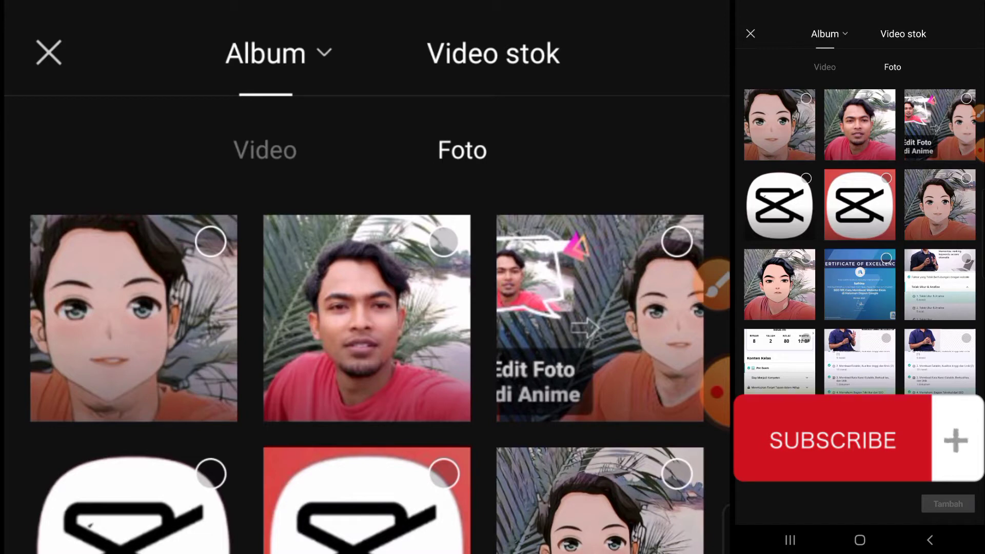
left_click(444, 241)
left_click(949, 504)
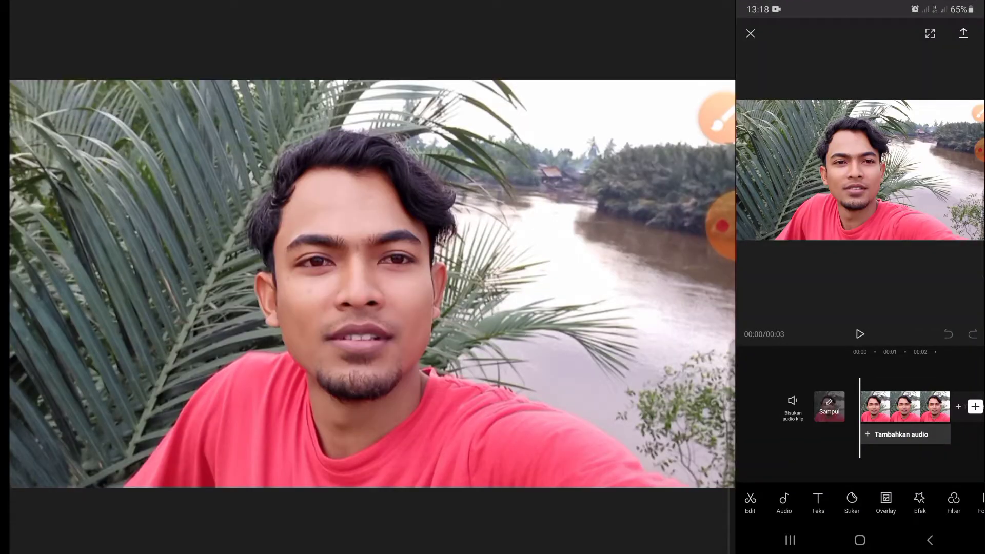
Circle the photo clip on screen for viewers, then select the clip on the timeline
left_click_drag(915, 475, 921, 475)
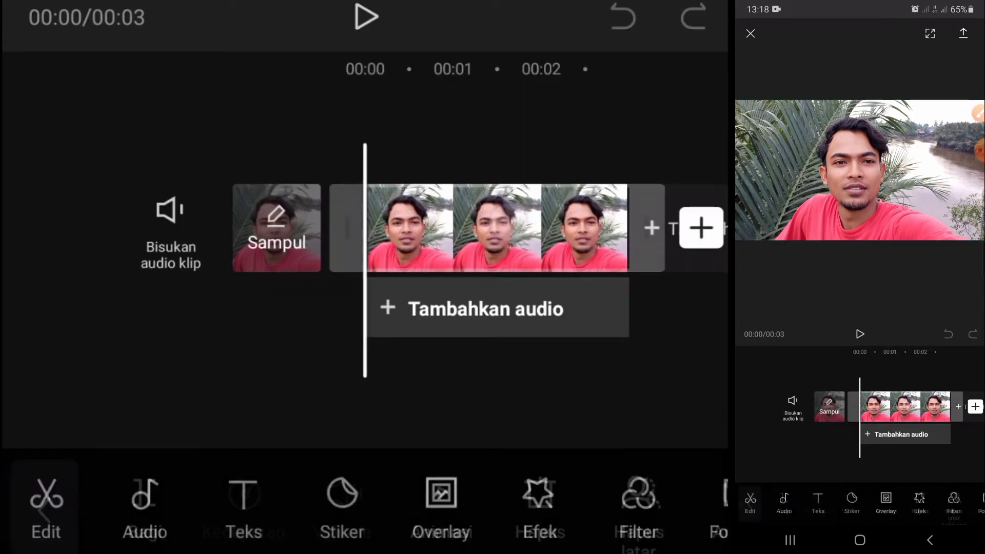
left_click(978, 113)
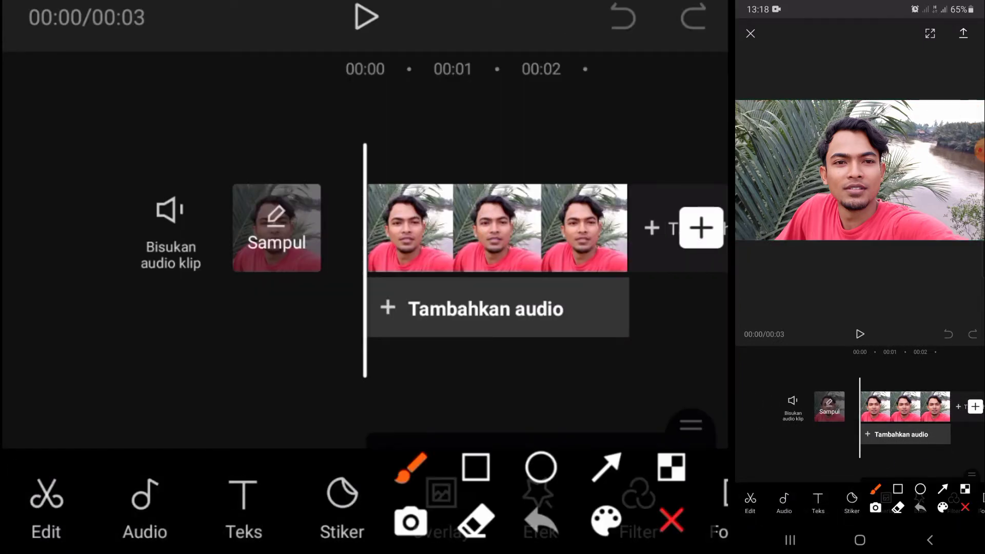
mouse_move(360, 169)
left_mouse_down()
mouse_move(469, 364)
mouse_move(455, 117)
left_mouse_up()
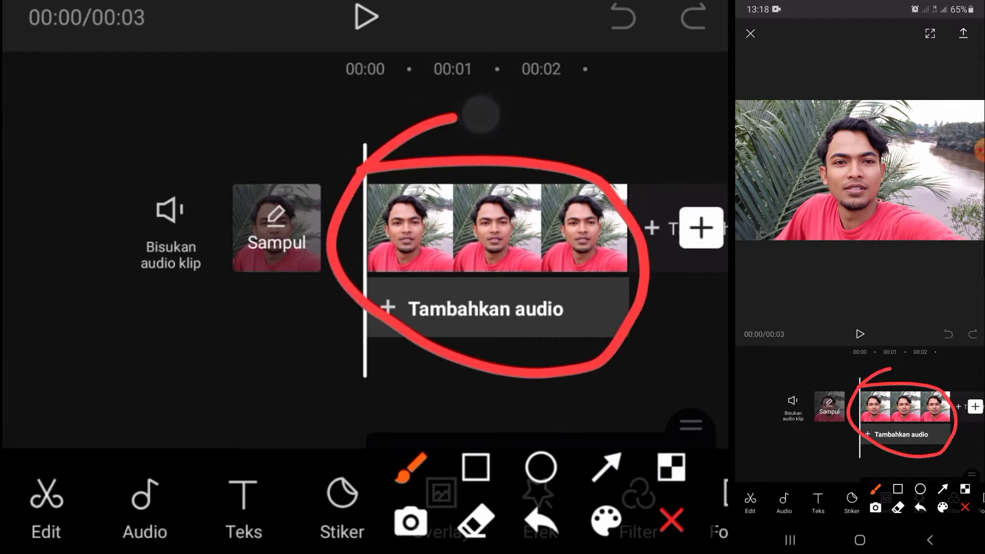
left_click(672, 520)
left_click(497, 229)
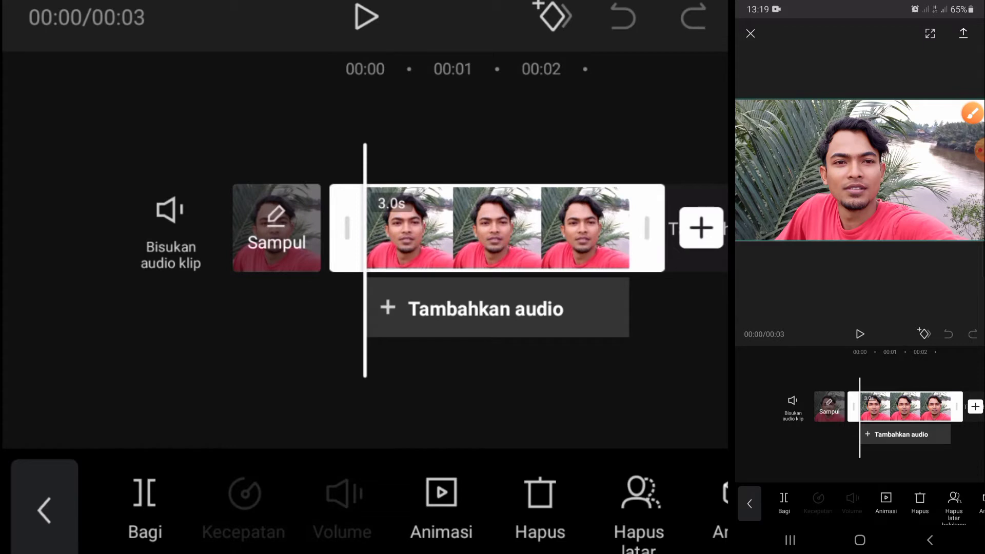
Scroll the clip's toolbar until Anime appears and circle it for viewers
left_click_drag(641, 492, 302, 535)
left_click_drag(594, 493, 334, 506)
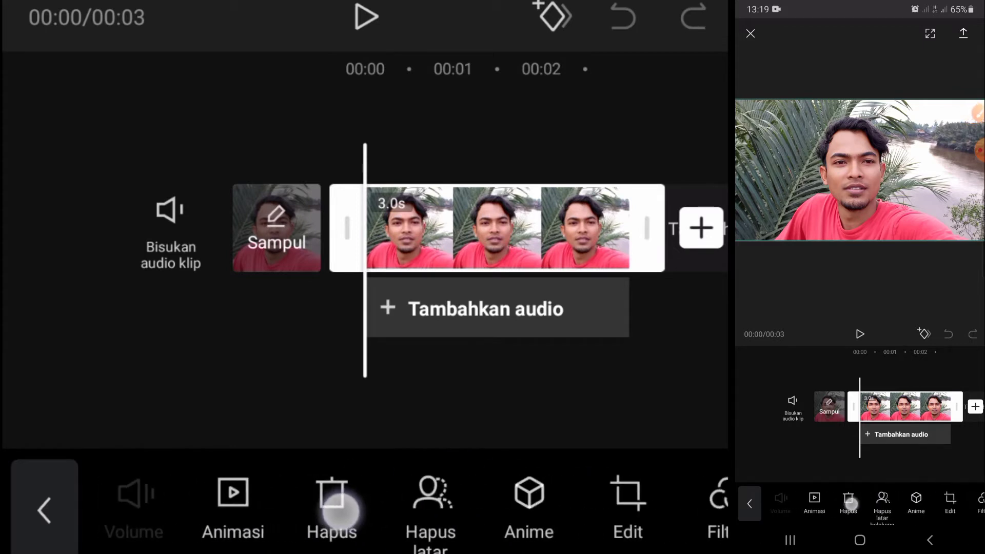
mouse_move(410, 501)
left_mouse_down()
mouse_move(563, 501)
mouse_move(290, 549)
mouse_move(475, 547)
mouse_move(326, 546)
left_mouse_up()
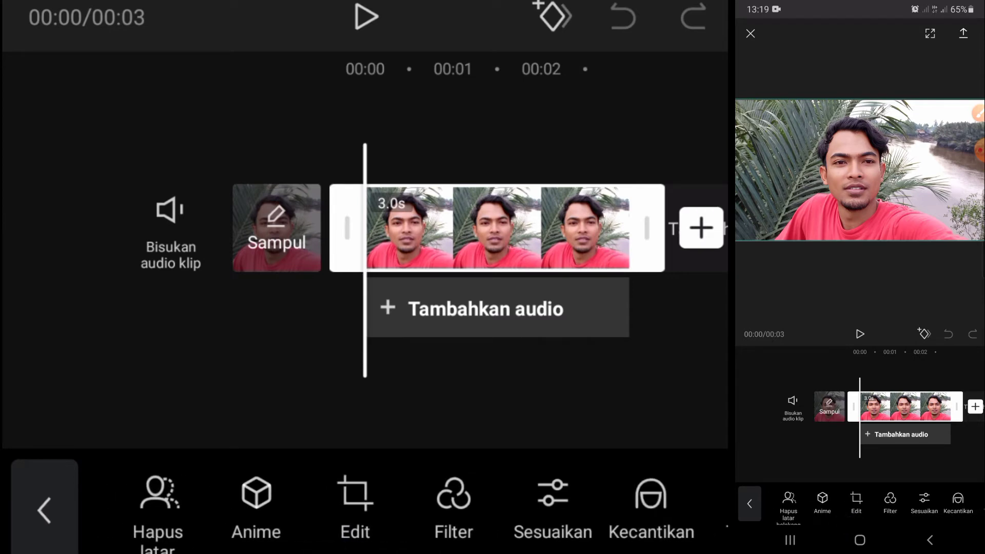
left_click(978, 113)
left_click_drag(275, 410, 288, 392)
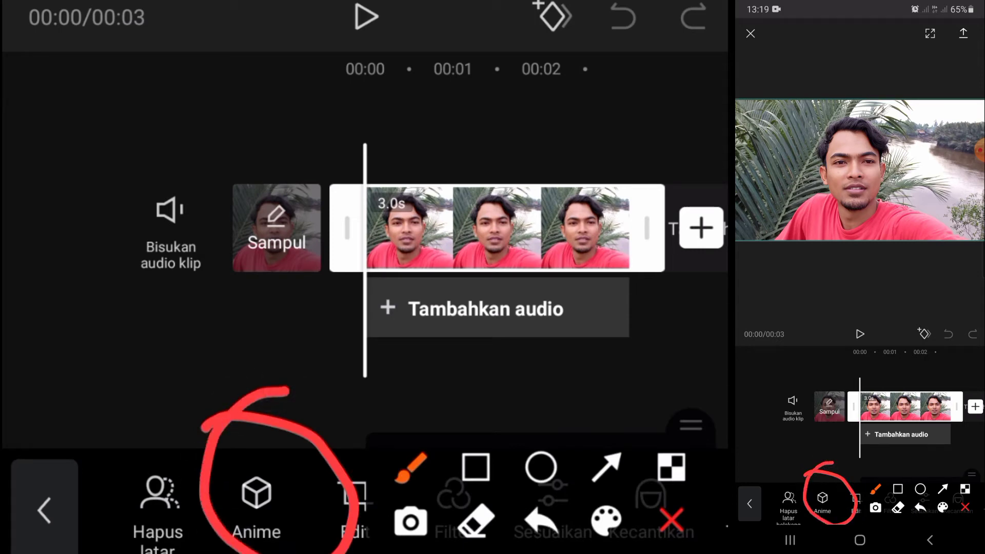
left_click(672, 520)
Apply and confirm the Anime style from Gaya on the selfie clip, then deselect it
left_click(256, 505)
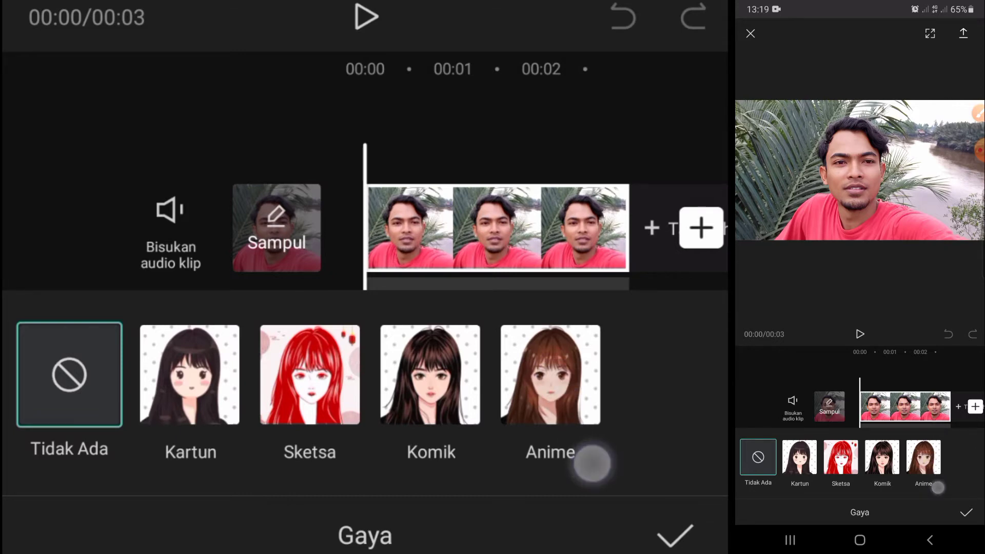
left_click(553, 366)
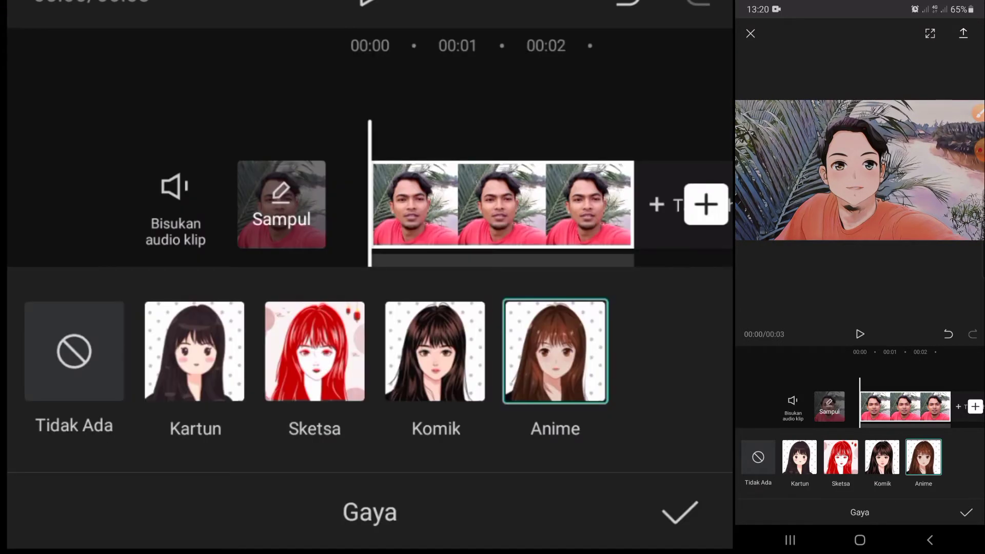
left_click(701, 529)
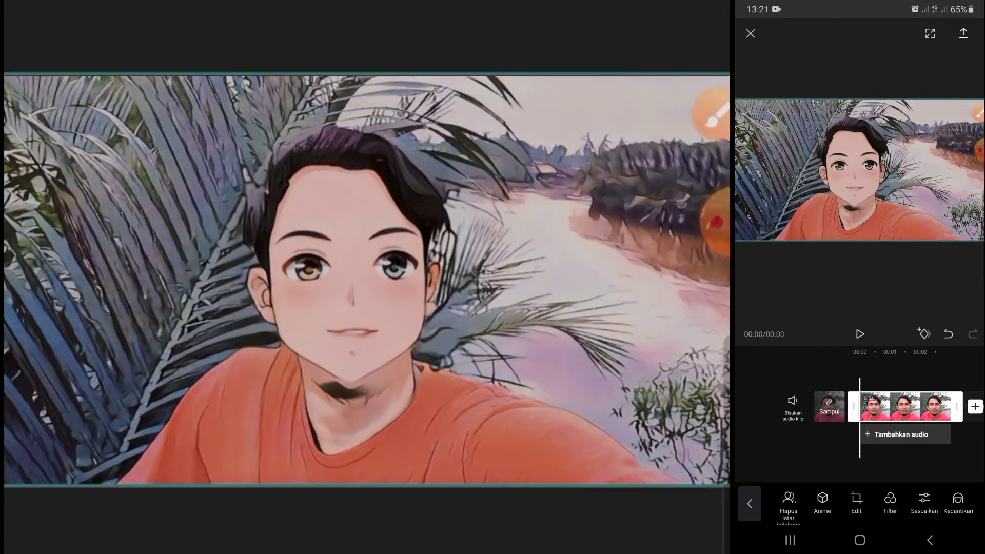
left_click(750, 504)
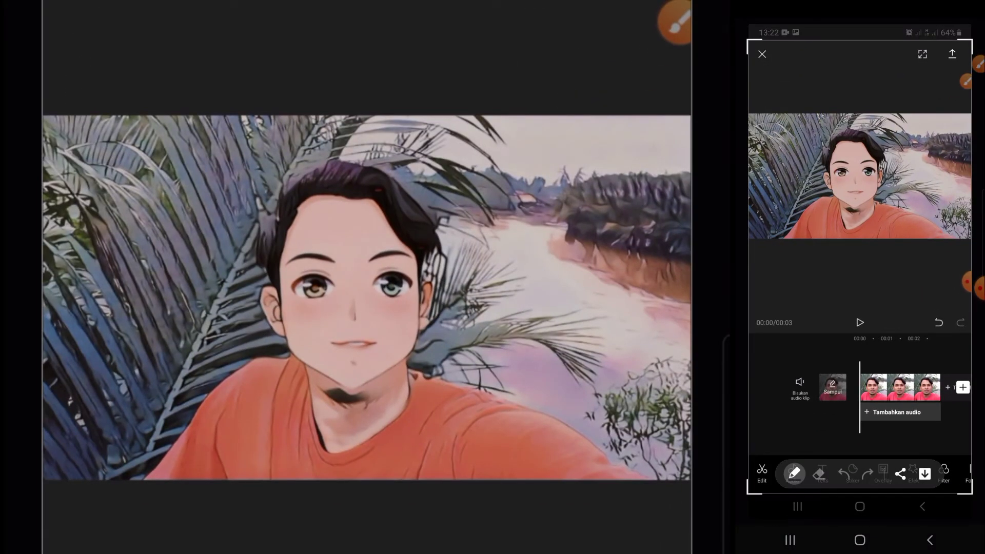
Crop the screenshot's top and bottom edges to the anime preview and save it
mouse_move(968, 498)
left_mouse_down()
mouse_move(939, 370)
mouse_move(961, 358)
left_mouse_up()
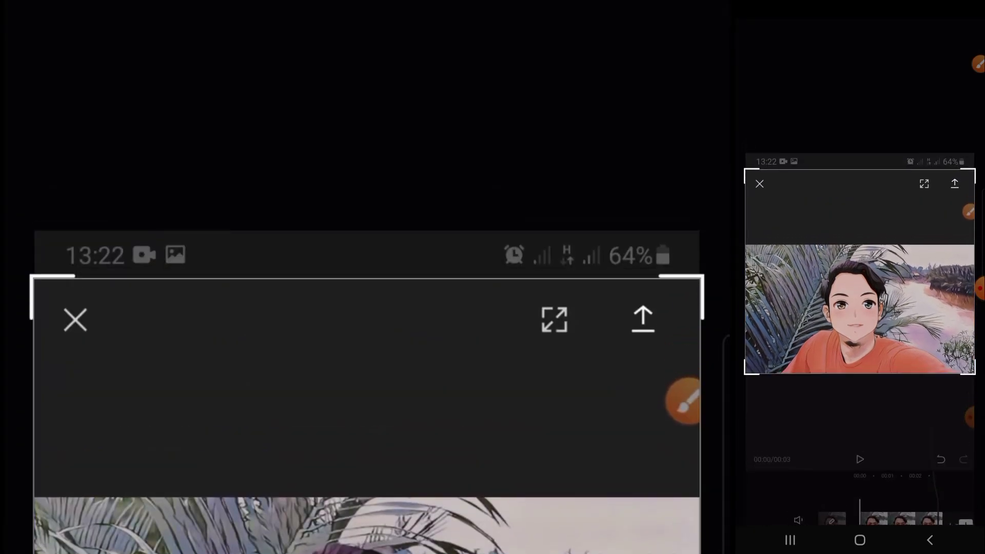
left_click_drag(969, 157, 971, 246)
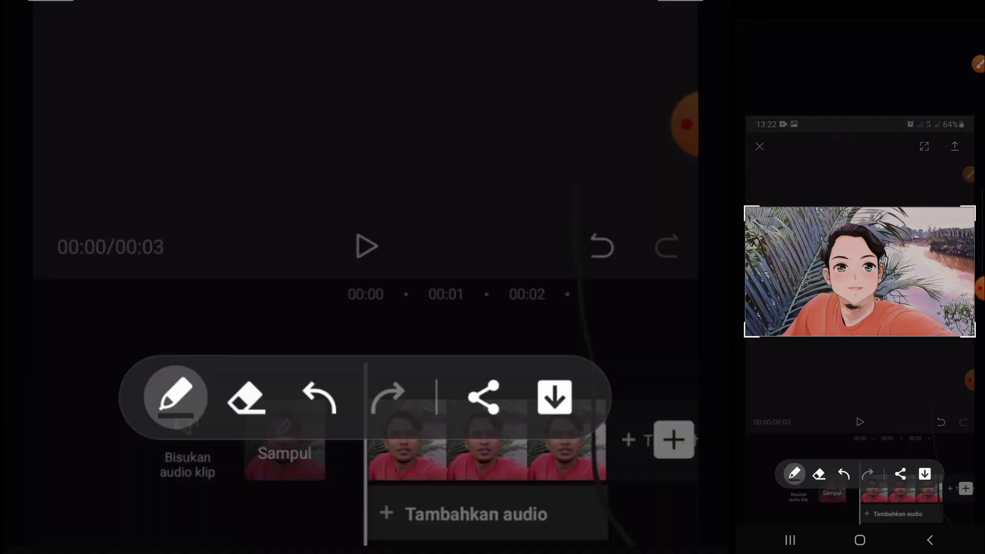
left_click(555, 397)
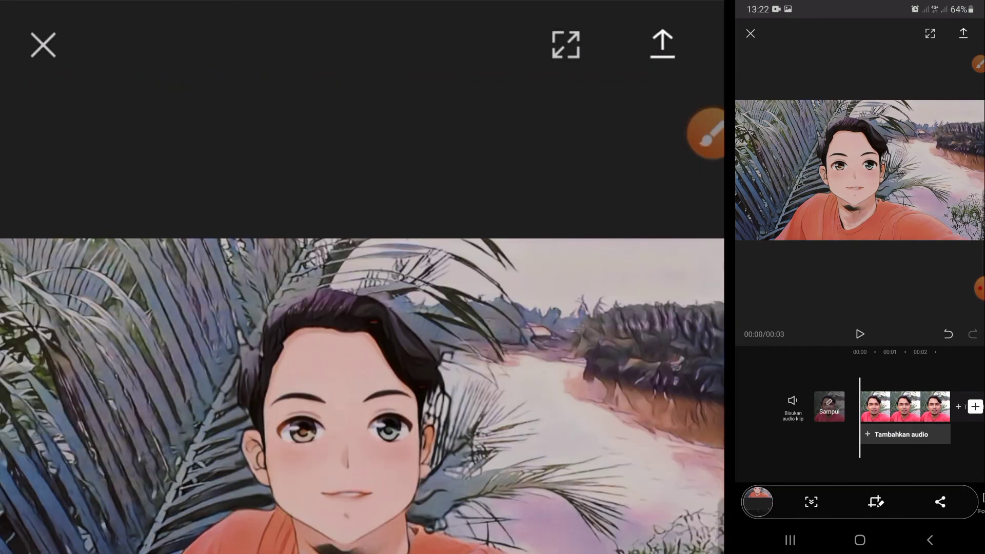
Open the saved screenshot in Galeri from the notification shade
left_click_drag(923, 2, 923, 164)
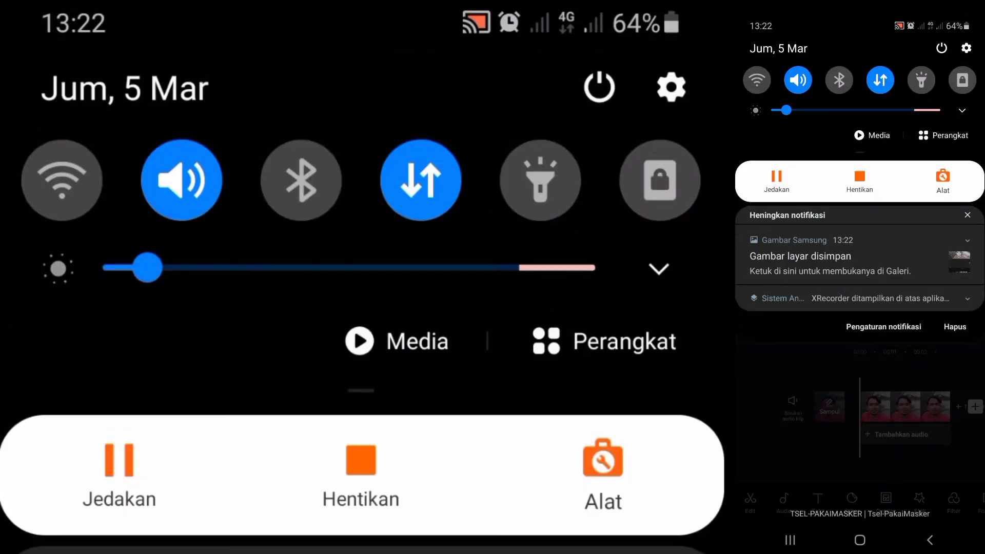
left_click(896, 254)
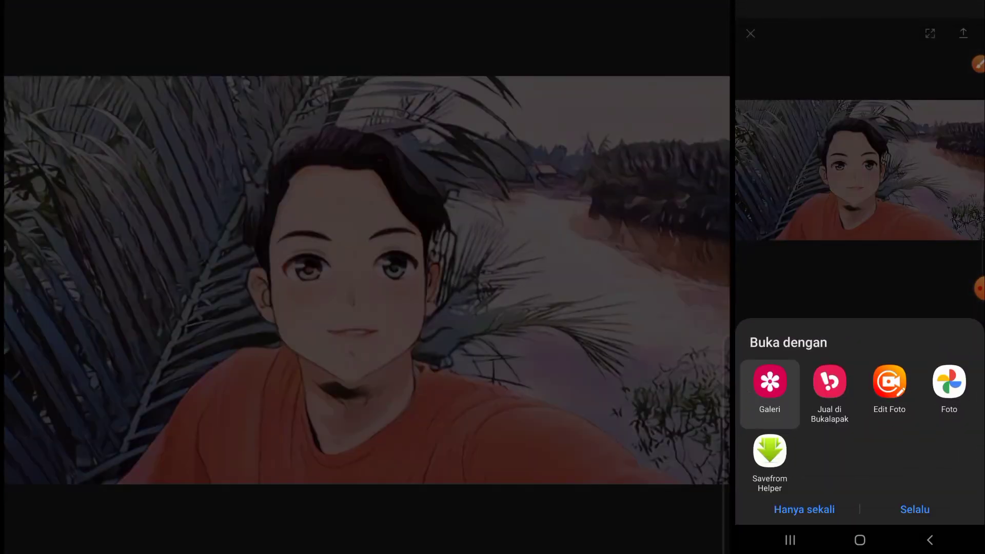
left_click(775, 379)
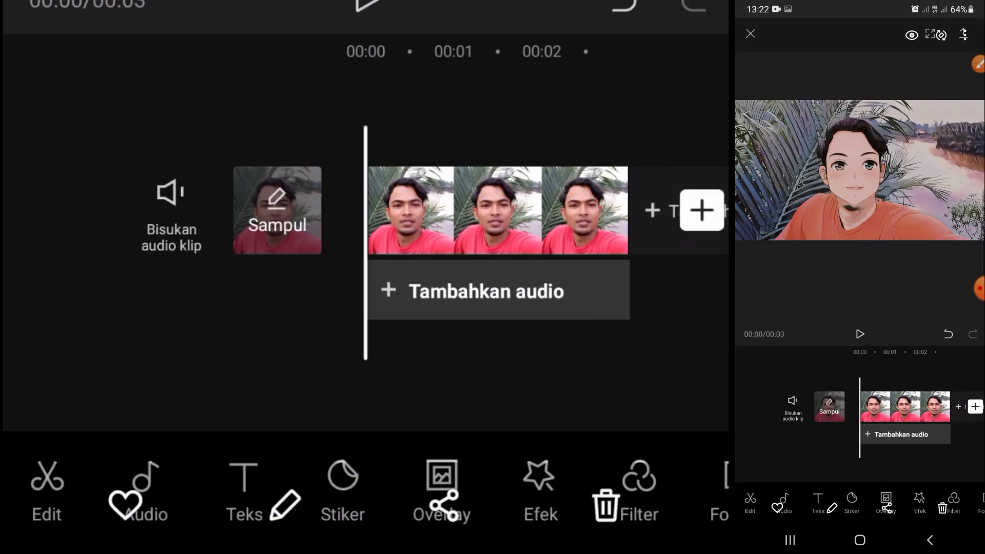
Mark the screen and draw an arrow guiding viewers to the editing option
left_click(978, 64)
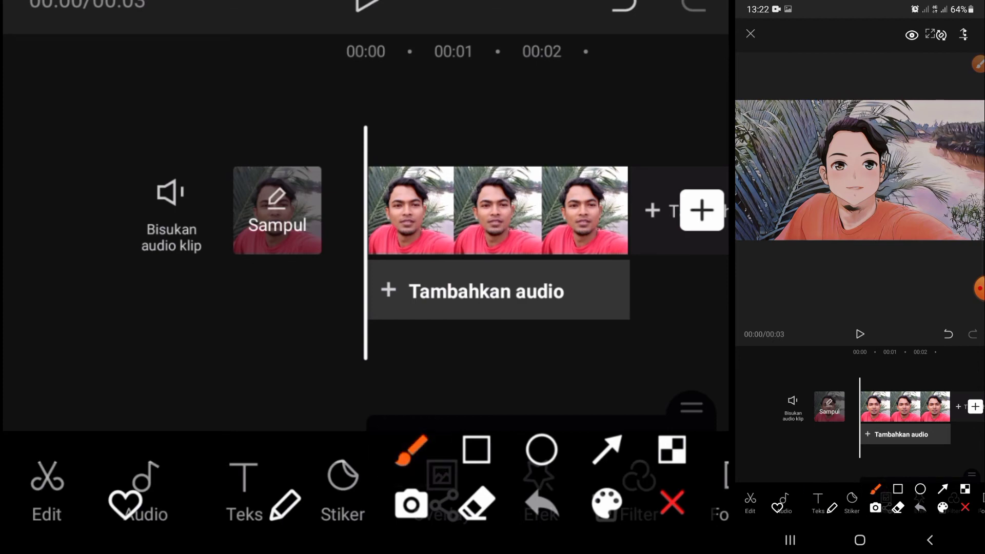
left_click_drag(329, 437, 298, 408)
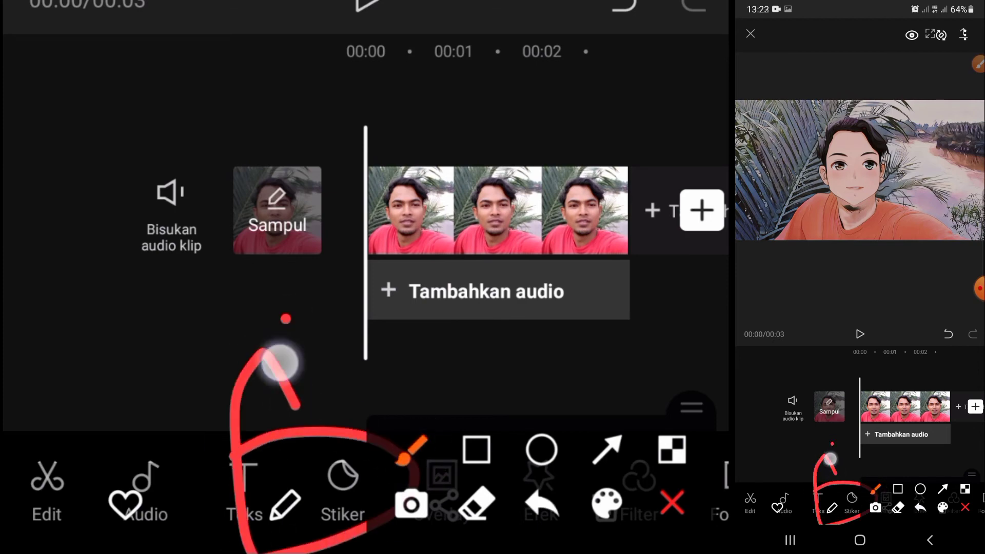
mouse_move(319, 238)
left_mouse_down()
mouse_move(260, 440)
mouse_move(314, 376)
mouse_move(280, 426)
left_mouse_up()
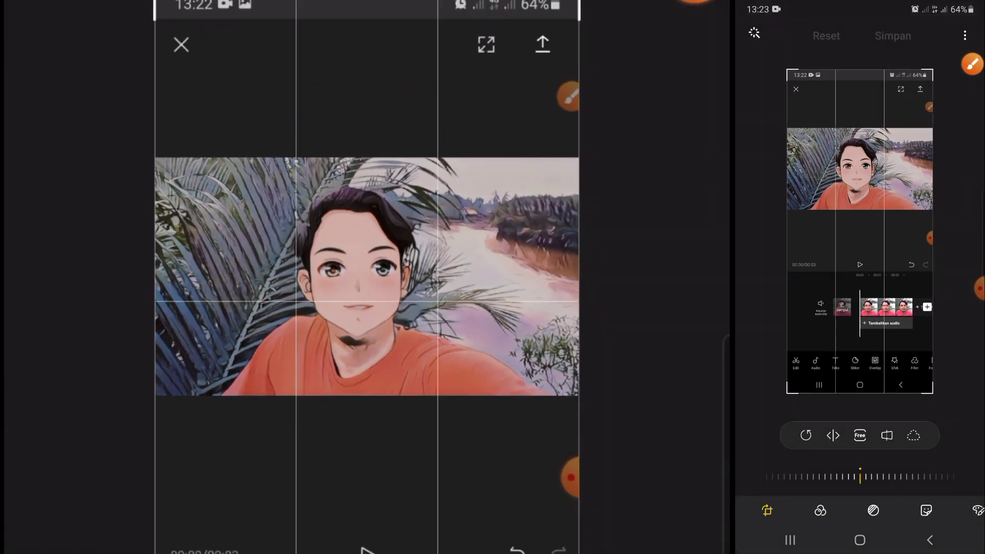
Crop the screenshot's bottom and top to the anime picture, keep Free ratio, and save
left_click_drag(925, 393, 926, 212)
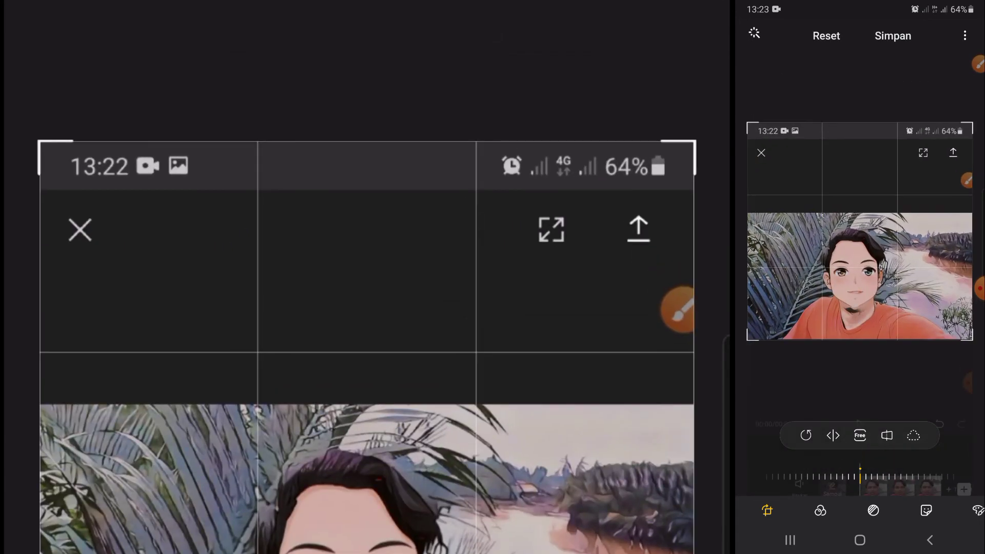
left_click_drag(968, 124, 970, 211)
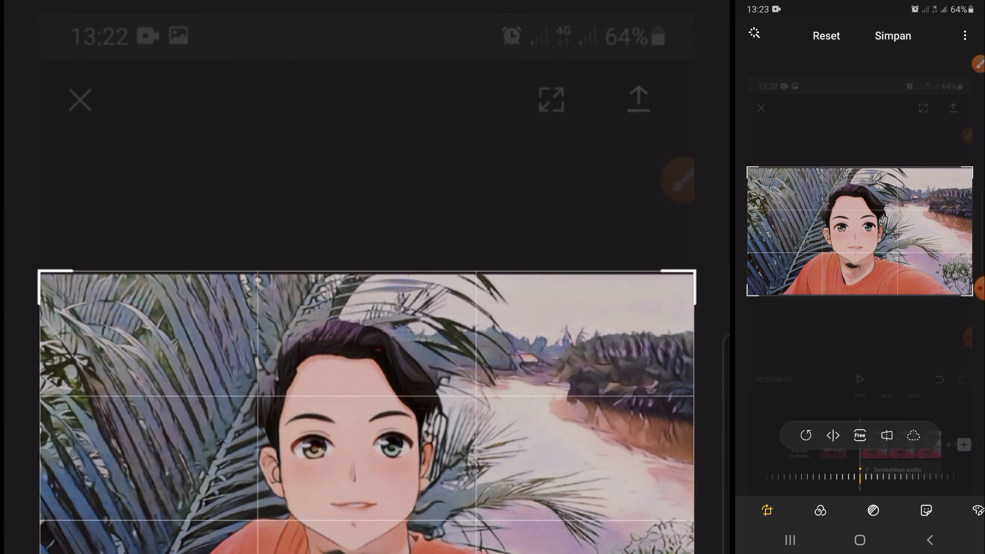
left_click(860, 436)
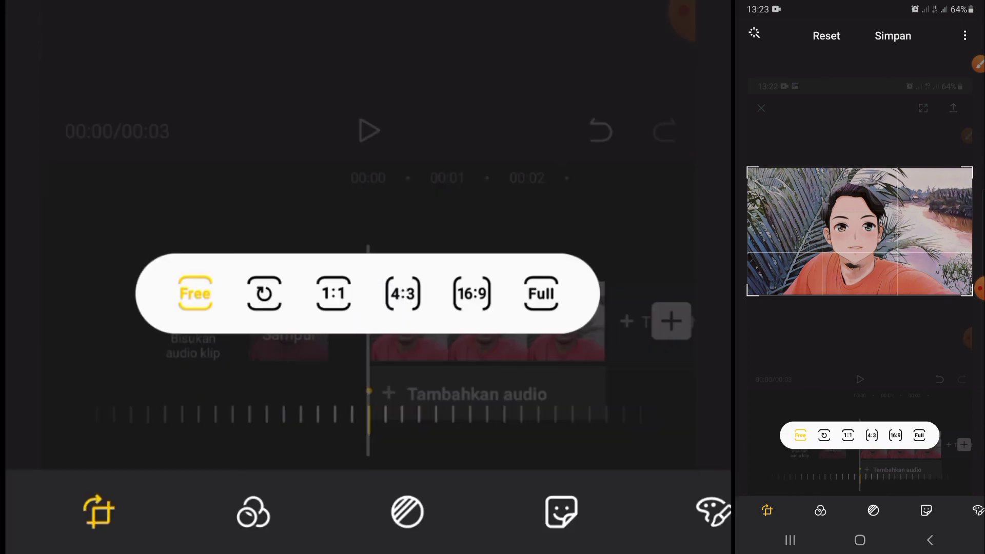
left_click(800, 435)
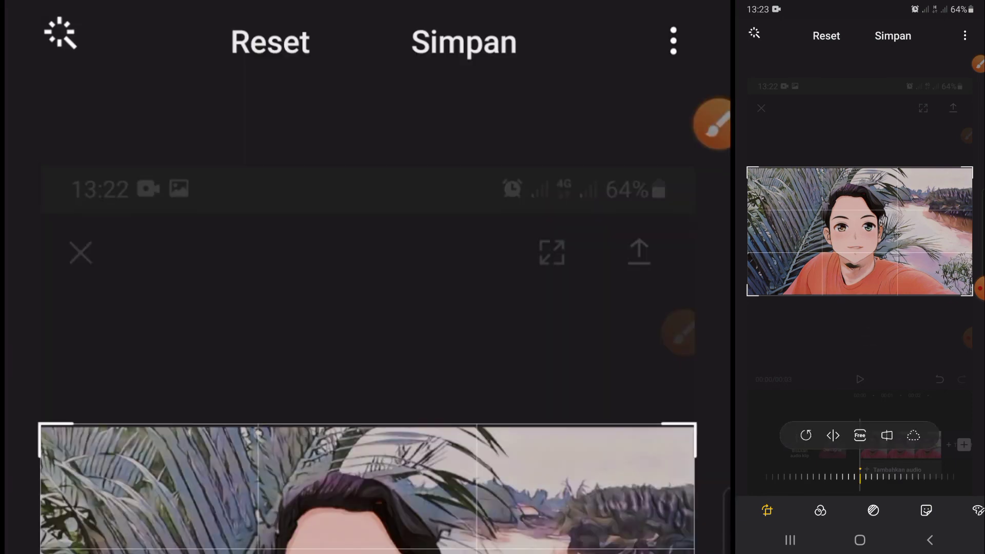
left_click(885, 41)
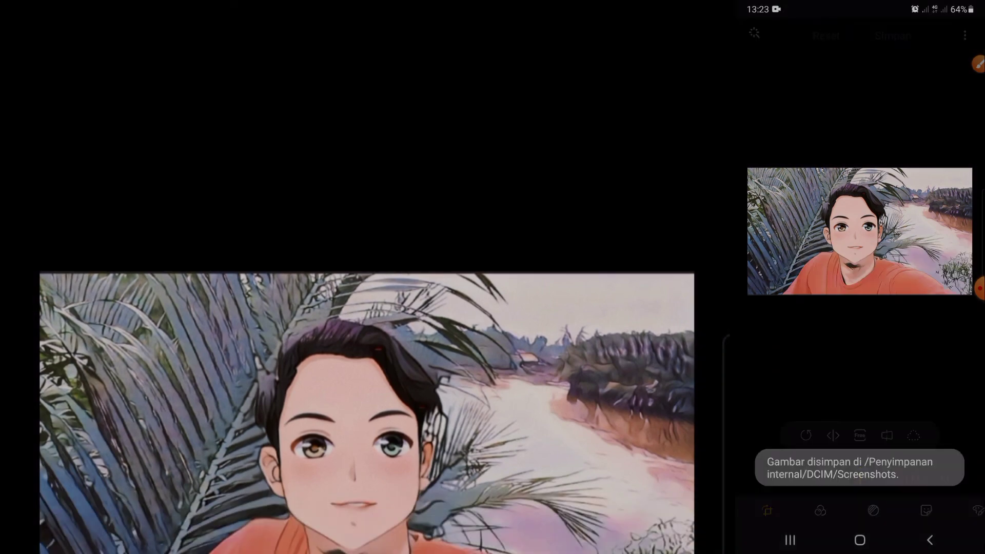